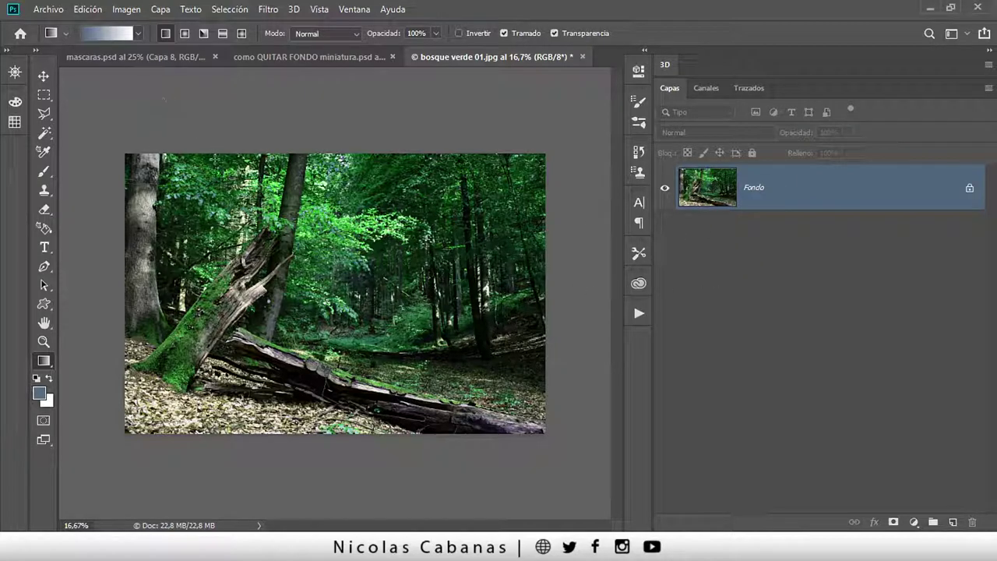
Duplicate the Fondo forest layer as Capa 1 and bring up the Imagen > Ajustes list
key(ctrl+j)
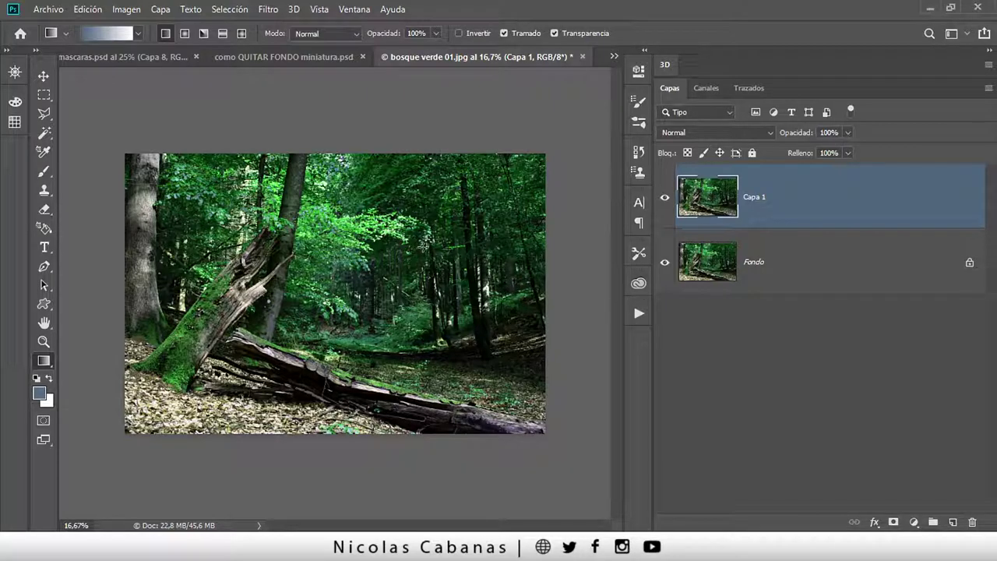
click(133, 16)
mouse_move(136, 47)
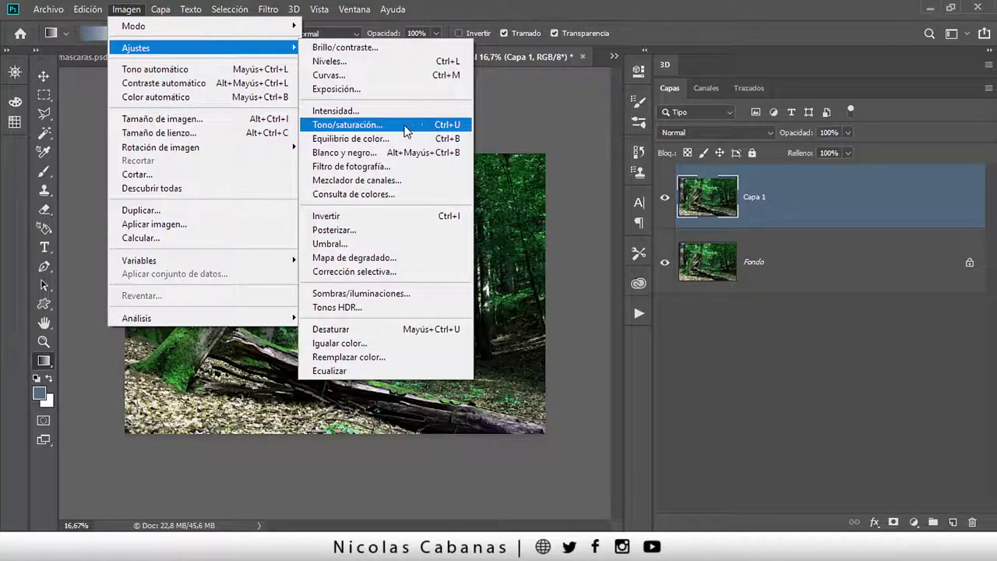
Apply a Tono/saturación hue shift of about -147 to Capa 1, turning the forest pink-purple
click(434, 127)
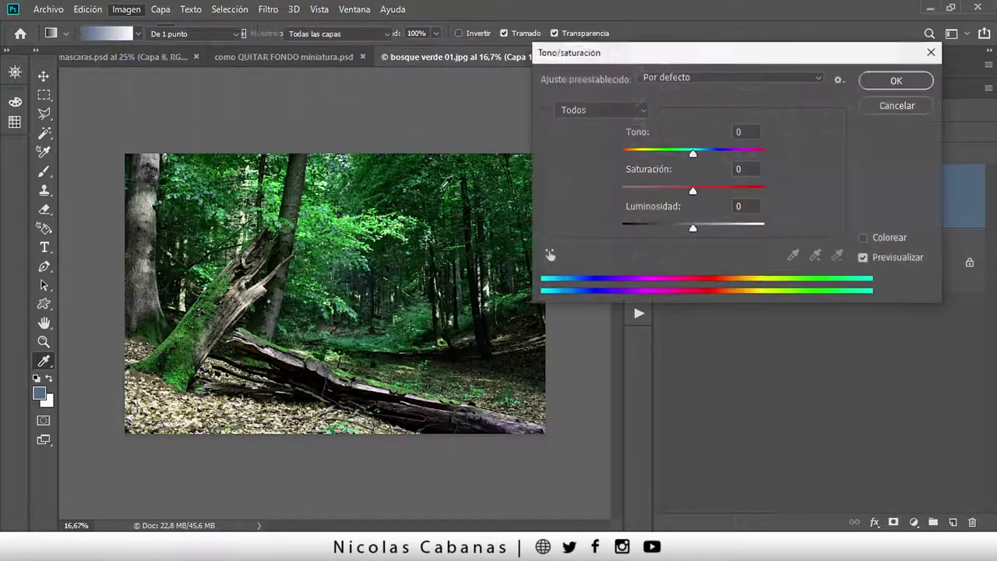
drag(680, 53, 581, 108)
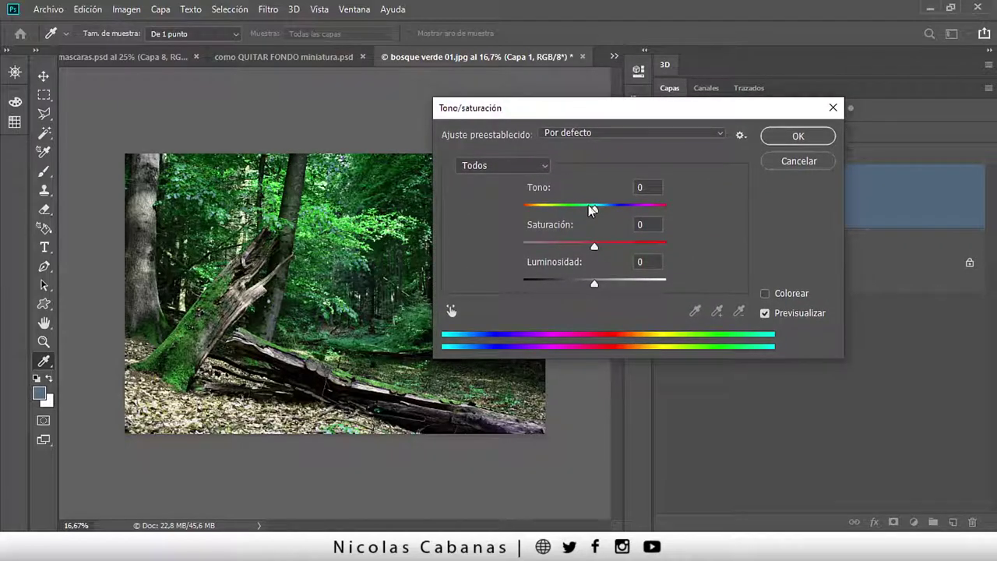
mouse_move(594, 209)
mouse_down()
mouse_move(524, 212)
mouse_move(535, 210)
mouse_up()
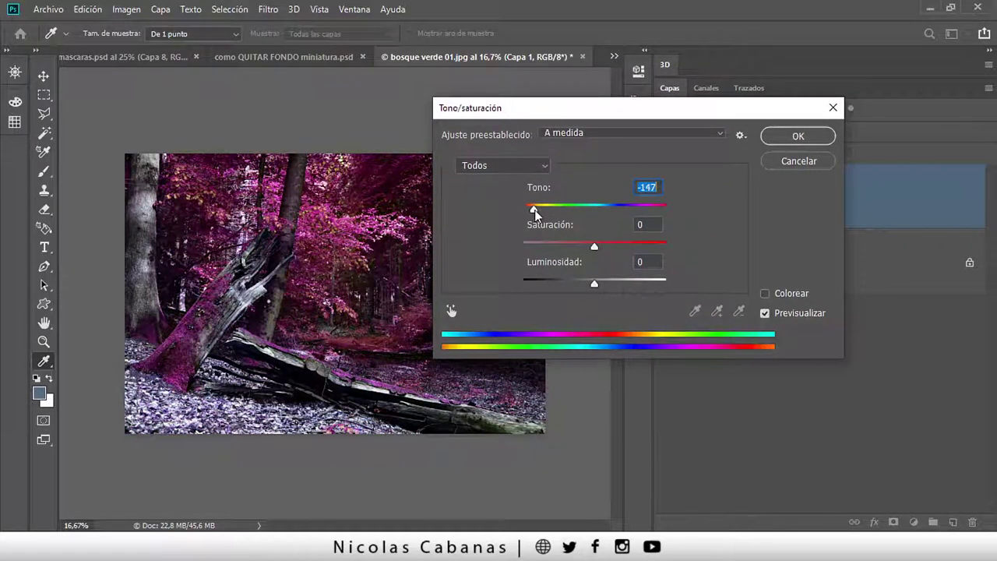
click(798, 136)
key(g)
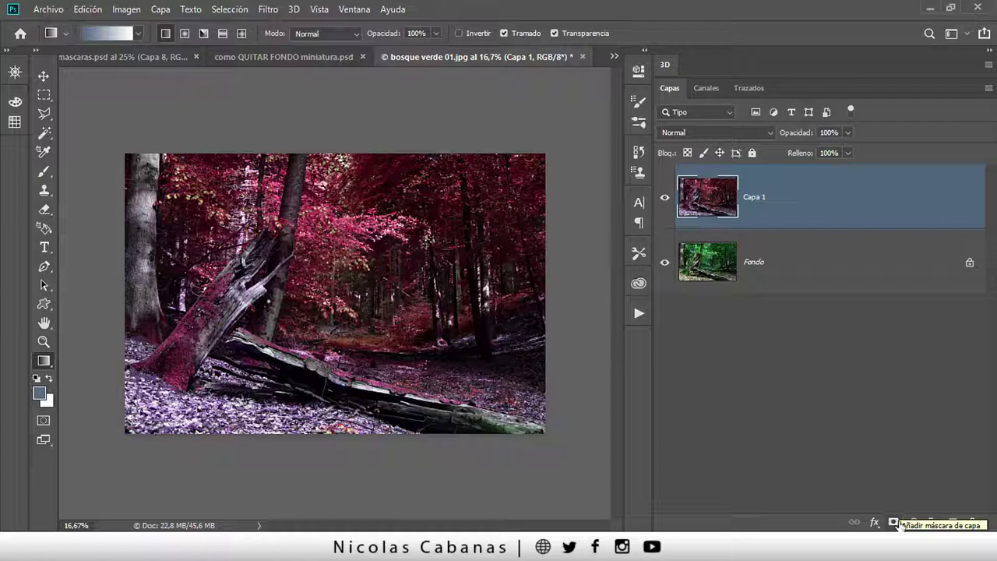
Add a white Descubrir todas layer mask to Capa 1
click(160, 10)
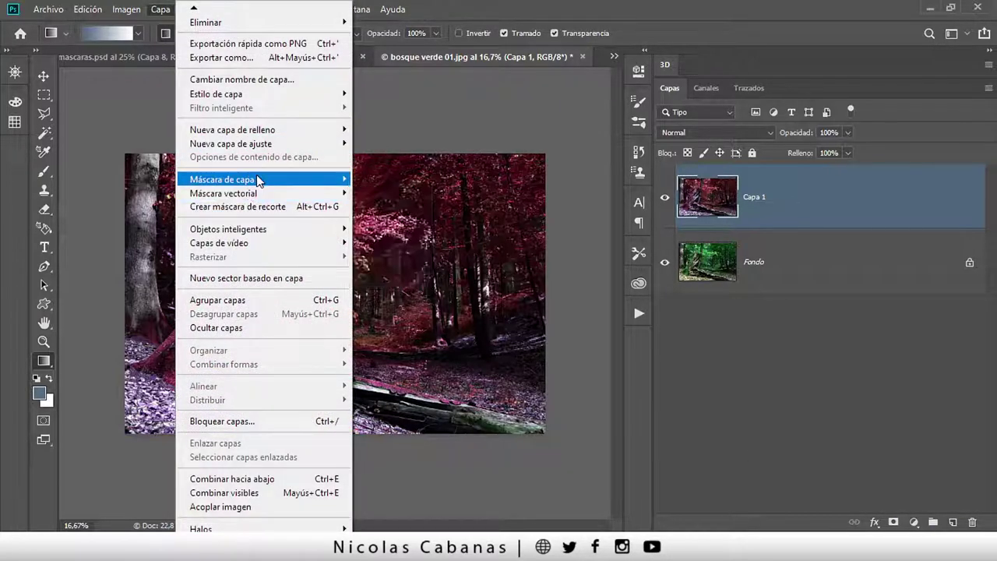
mouse_move(222, 179)
click(414, 179)
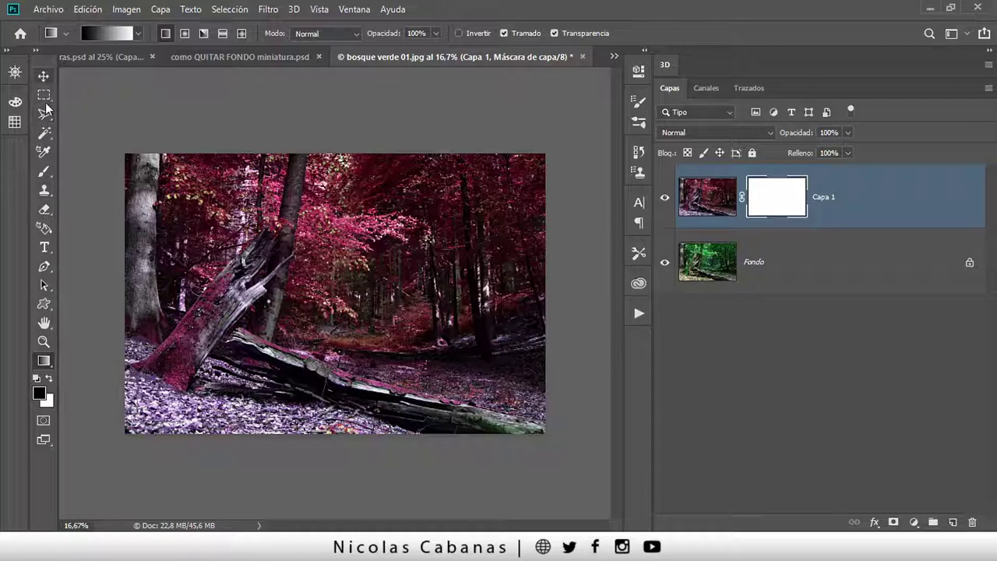
right_click(47, 364)
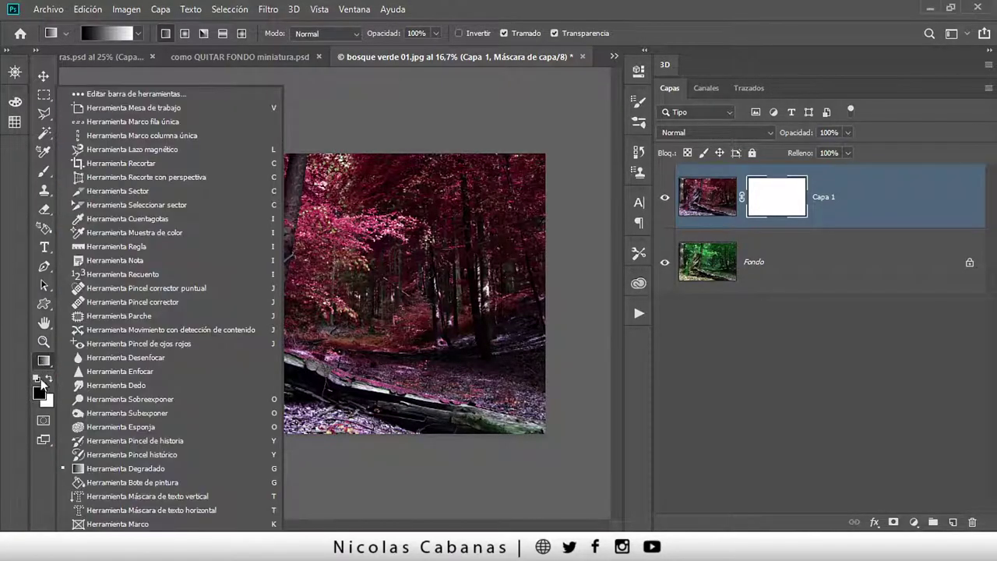
click(41, 486)
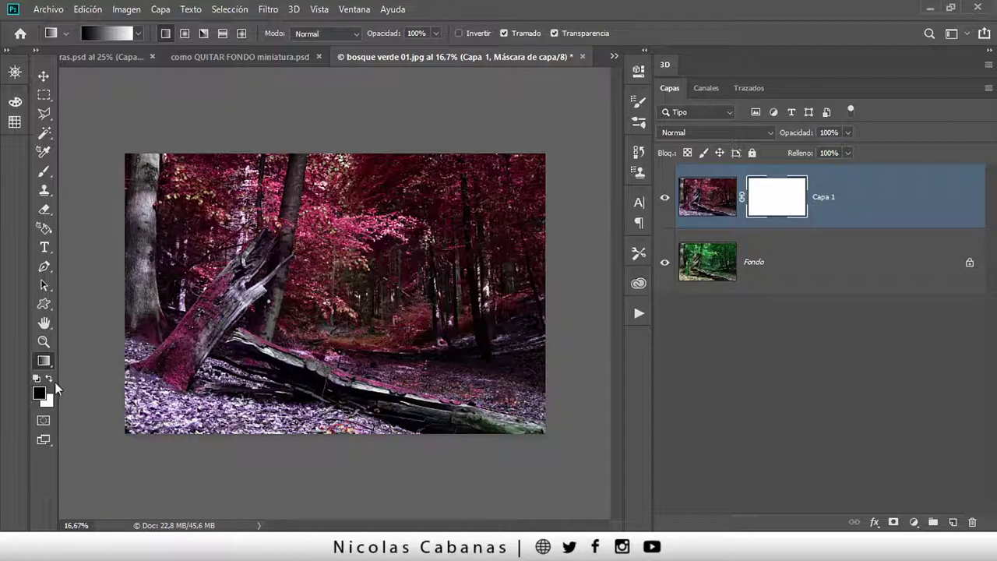
click(44, 362)
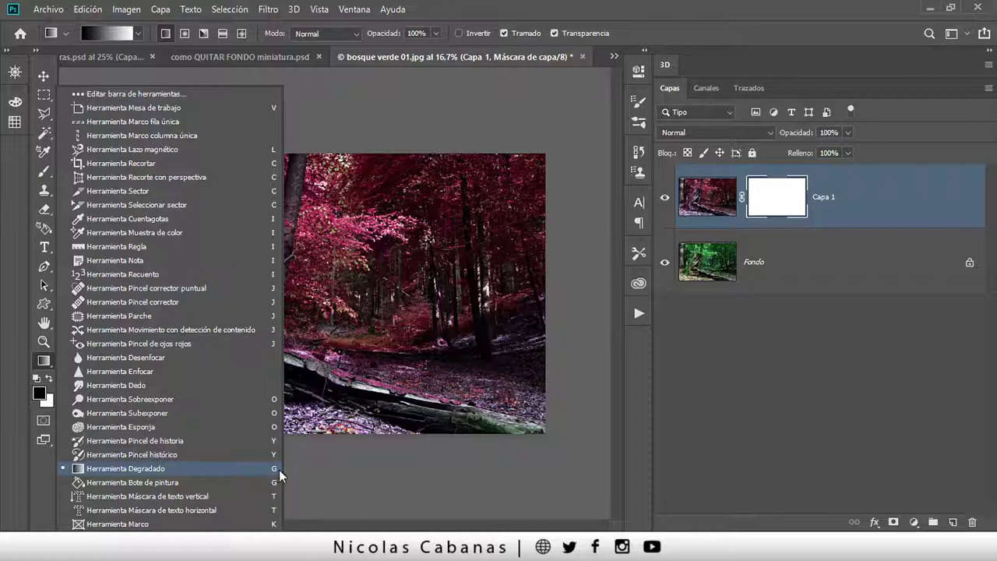
click(741, 373)
key(v)
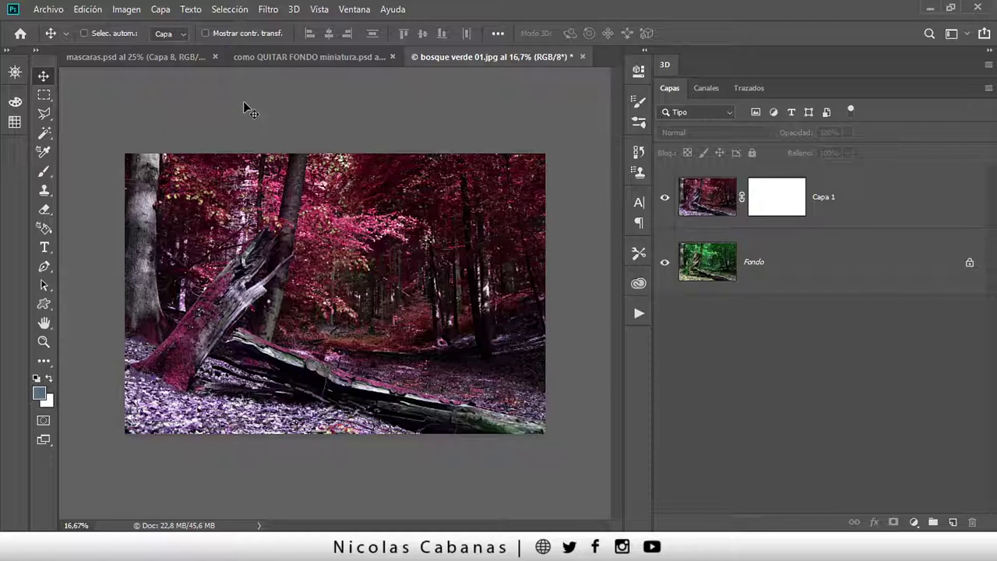
Activate the Gradient tool and target Capa 1's layer mask for editing
key(g)
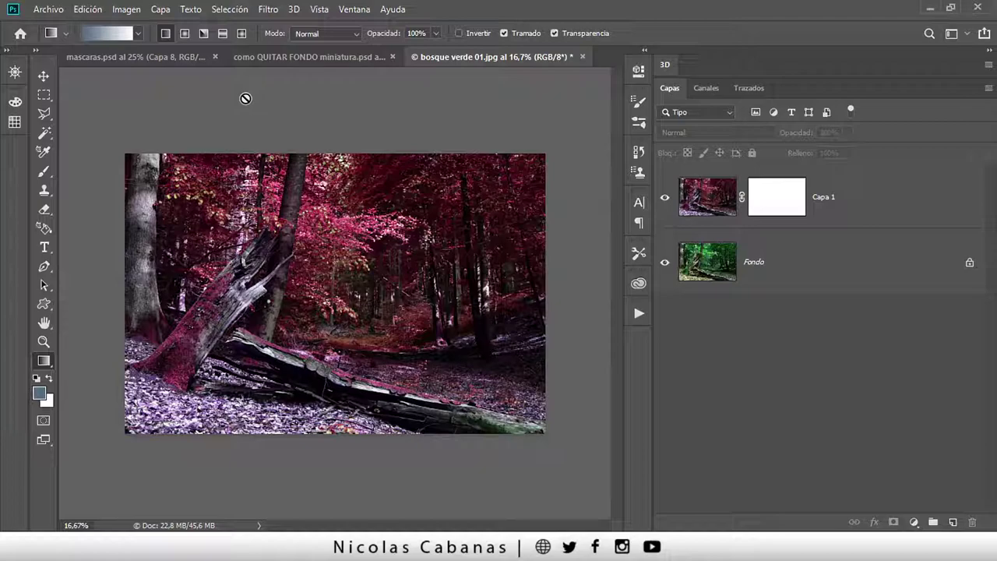
key(shift+g)
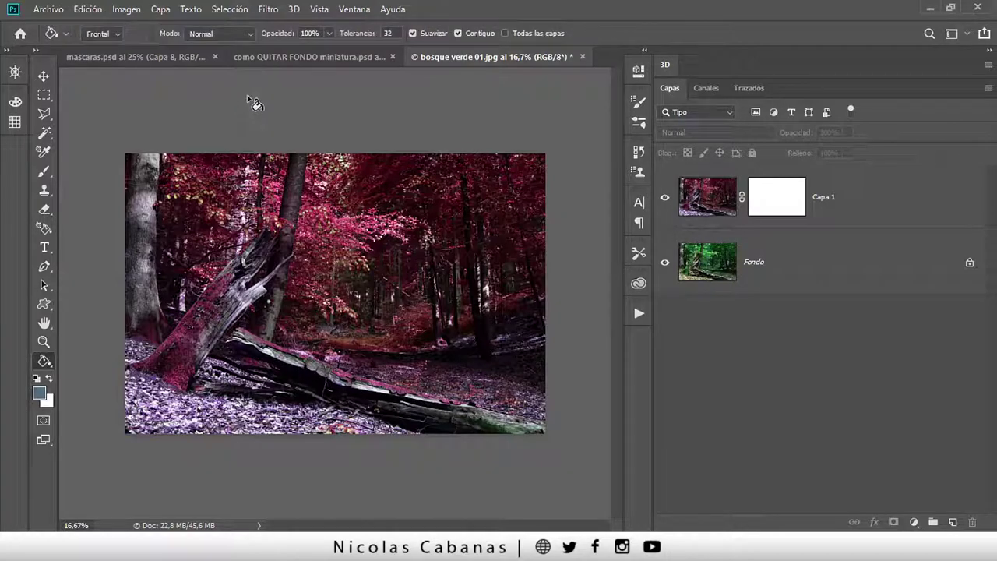
key(shift+g)
key(shift+g)
key(shift+g)
key(shift+g)
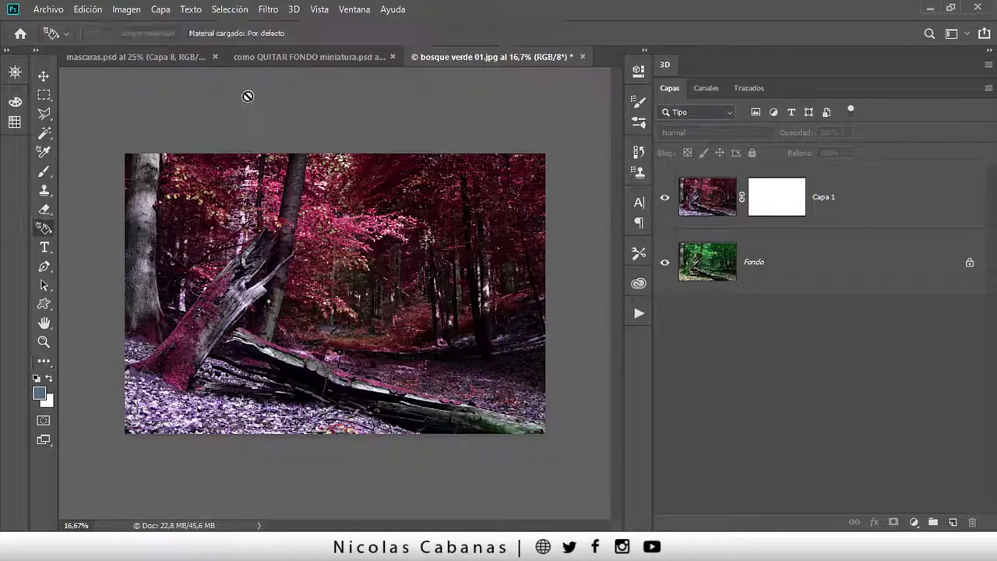
key(shift+g)
key(shift+g)
key(shift+g)
key(shift+g)
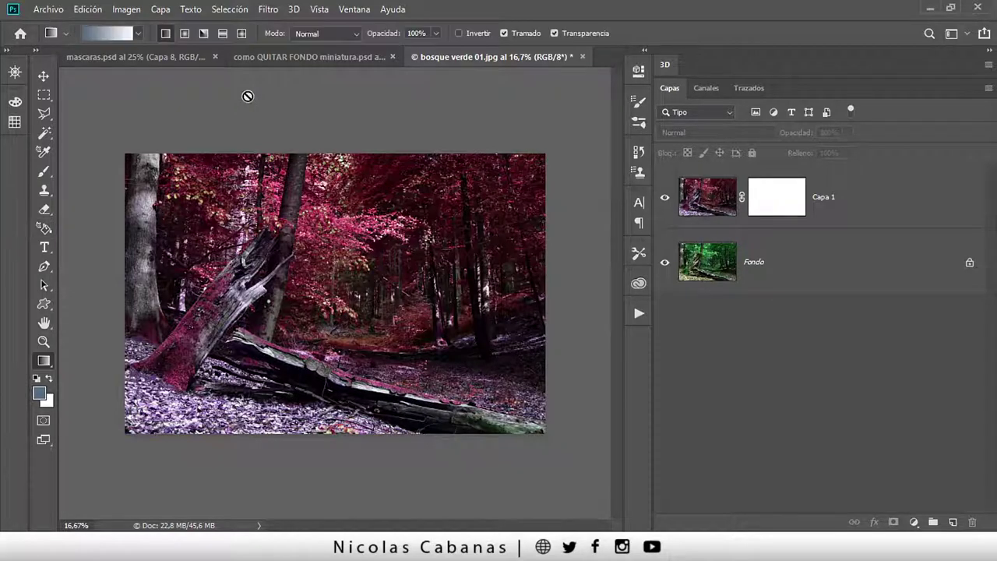
key(shift+g)
key(shift+g)
key(shift+g)
key(shift+g)
key(shift+g)
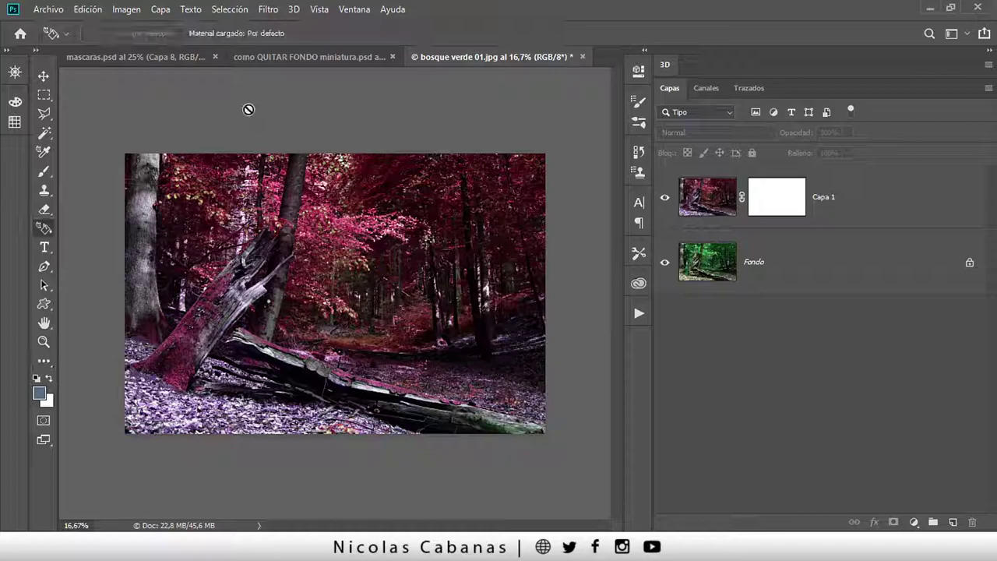
key(shift+g)
key(shift+g)
key(shift+g)
key(shift+g)
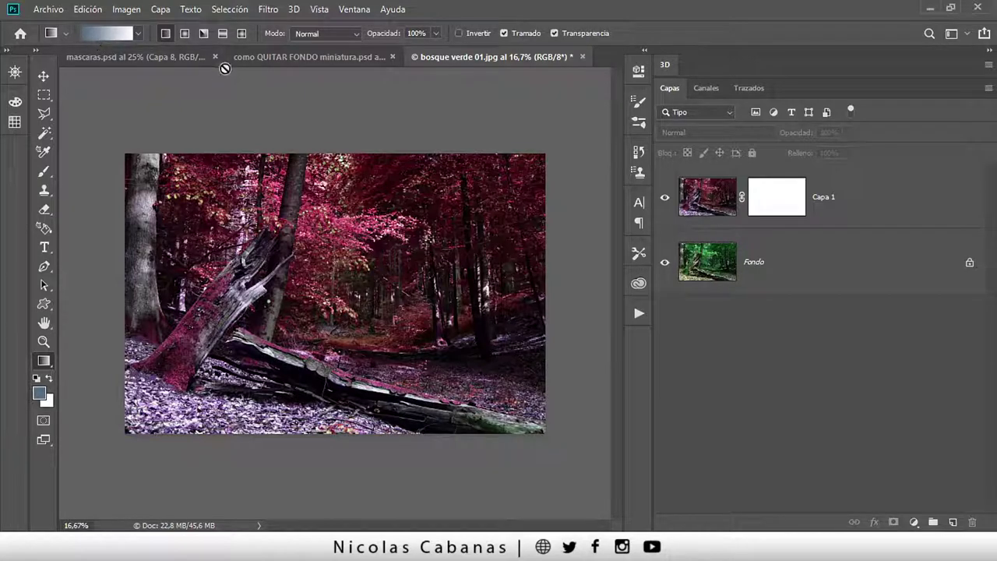
click(775, 201)
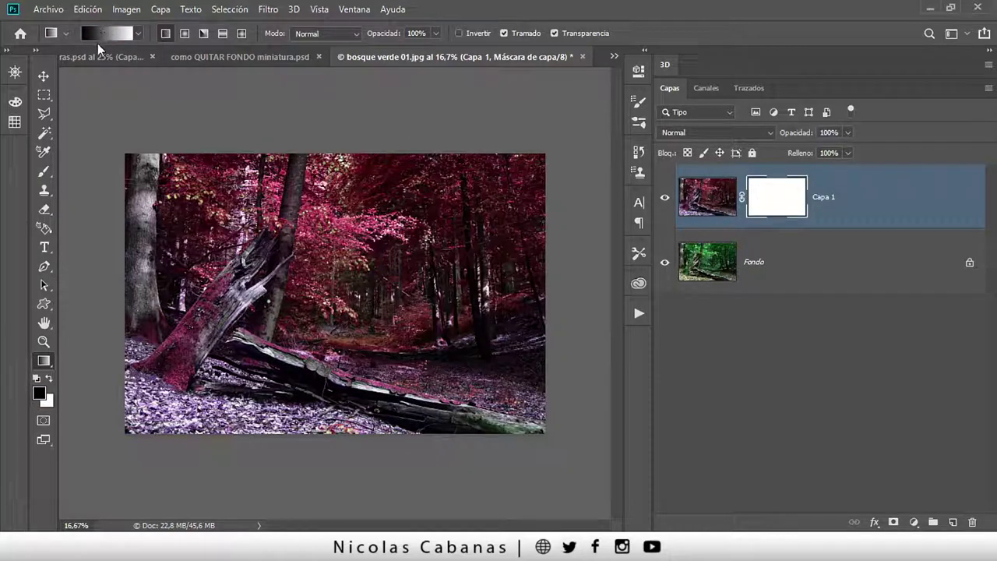
Swap to a white-to-black gradient, try the angle and diamond shapes, then settle on Linear
click(36, 380)
click(204, 34)
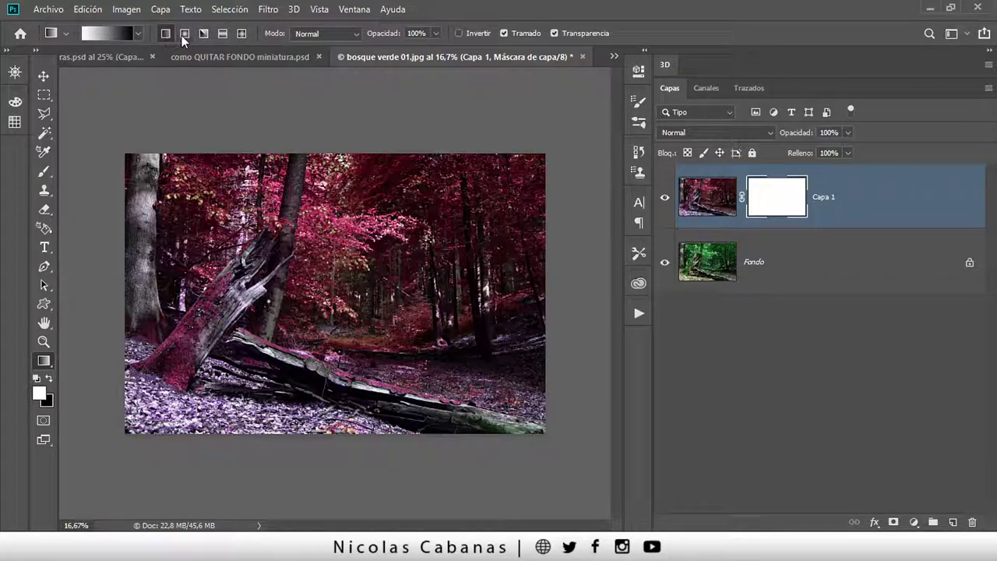
click(202, 36)
click(244, 36)
click(168, 32)
click(95, 34)
drag(666, 90, 184, 81)
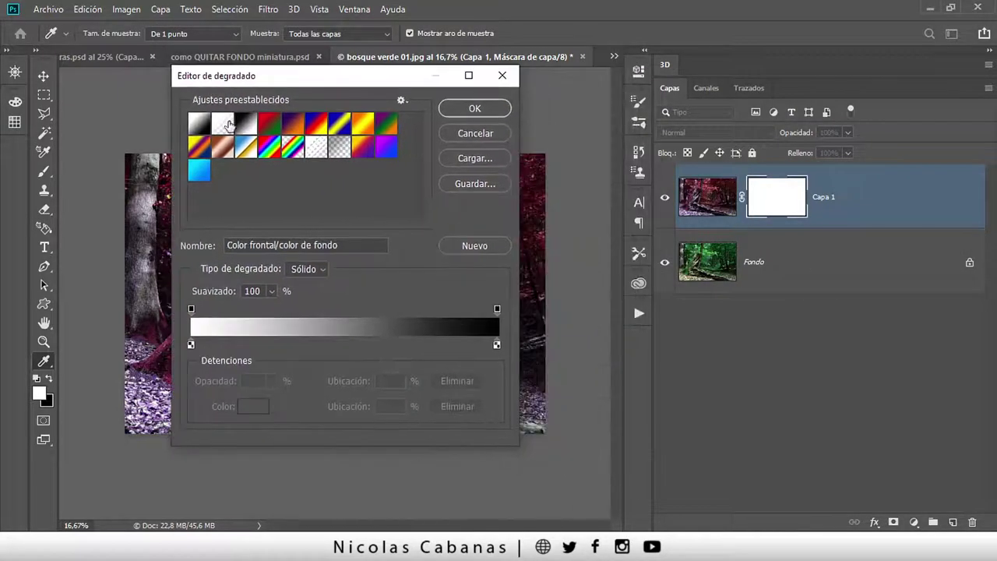
click(245, 123)
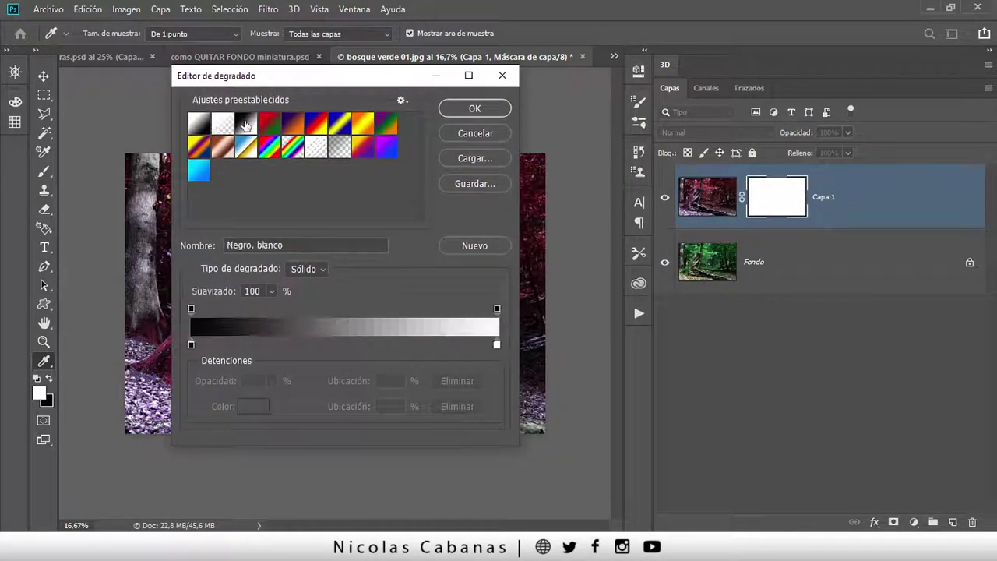
click(269, 123)
click(292, 123)
click(363, 123)
click(199, 124)
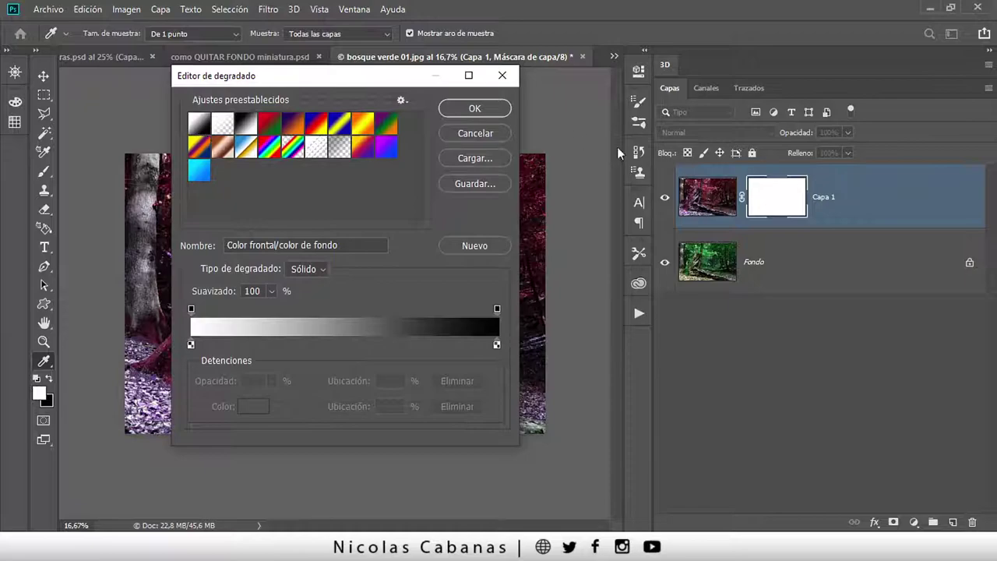
click(468, 109)
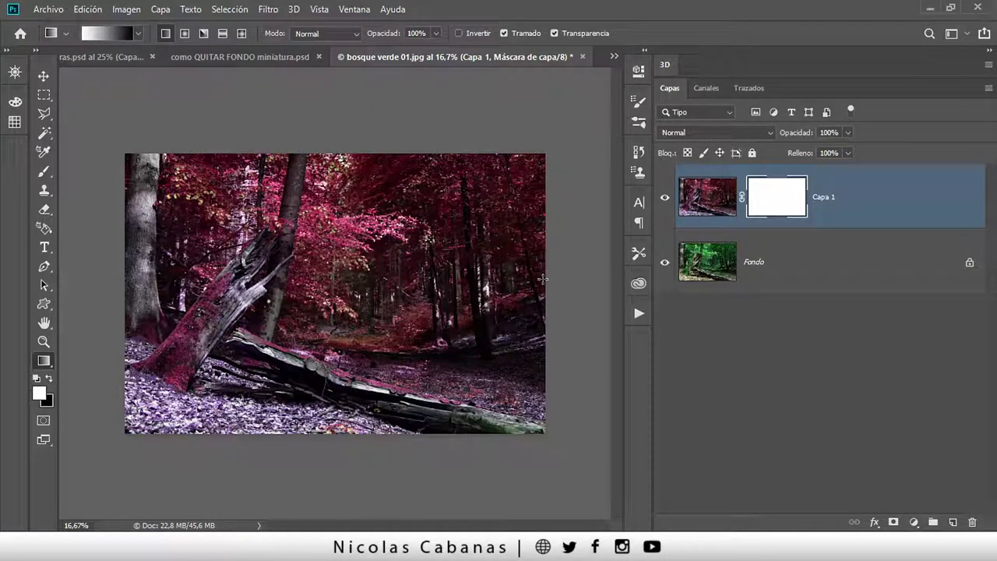
drag(543, 280, 286, 280)
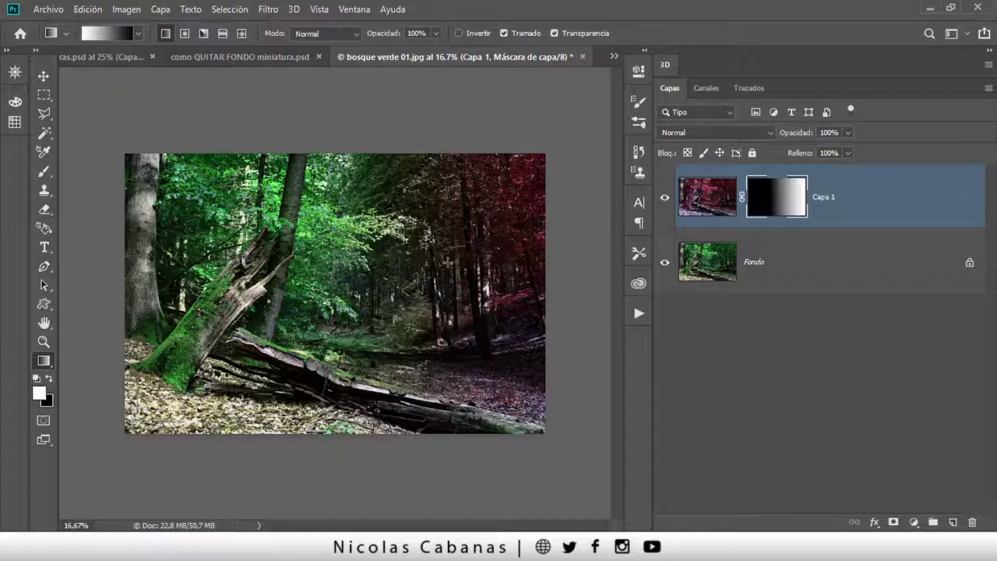
Draw several linear mask blends, shifting and sharpening the green-to-pink transition
drag(422, 276, 226, 282)
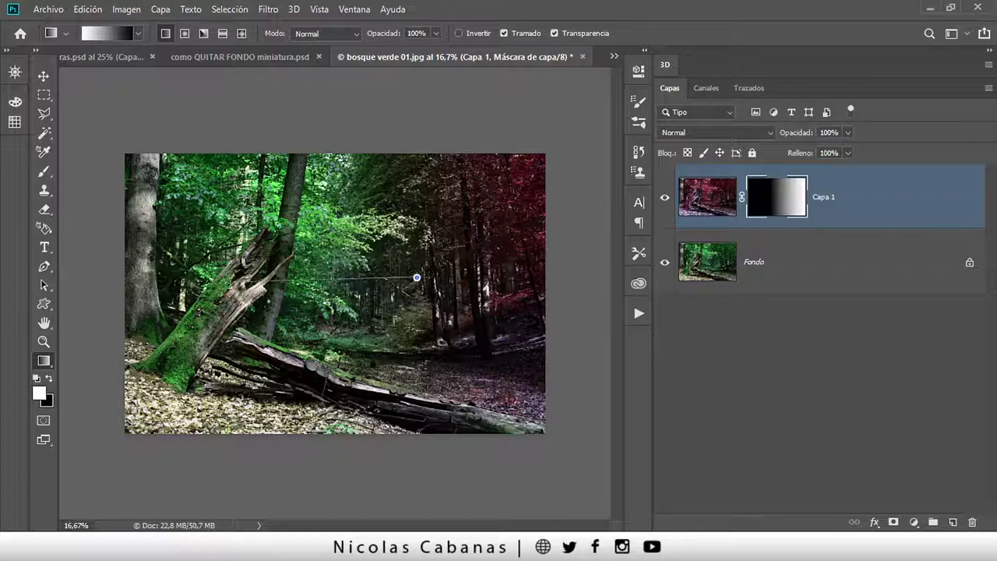
drag(334, 274, 144, 284)
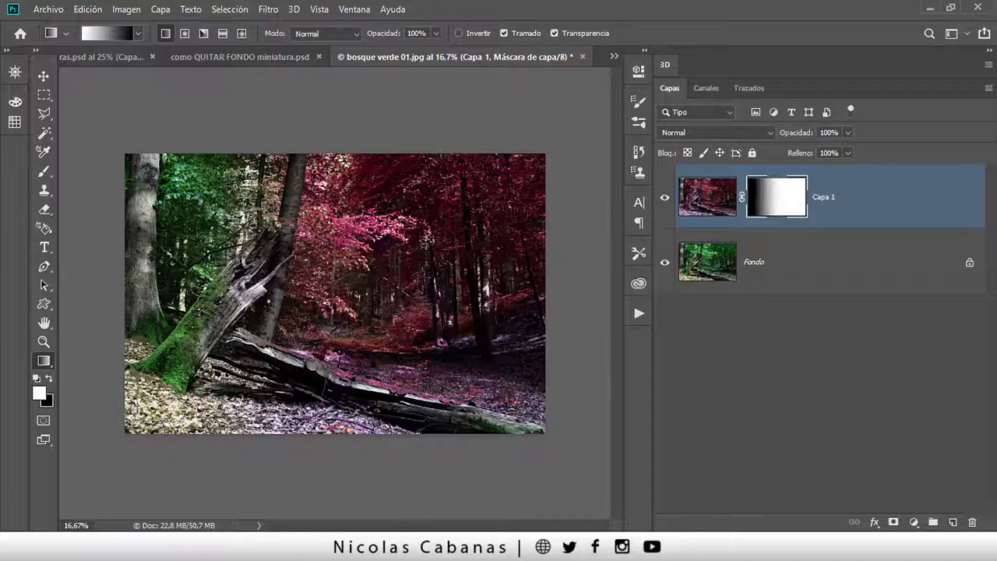
drag(389, 275, 231, 278)
drag(389, 282, 342, 282)
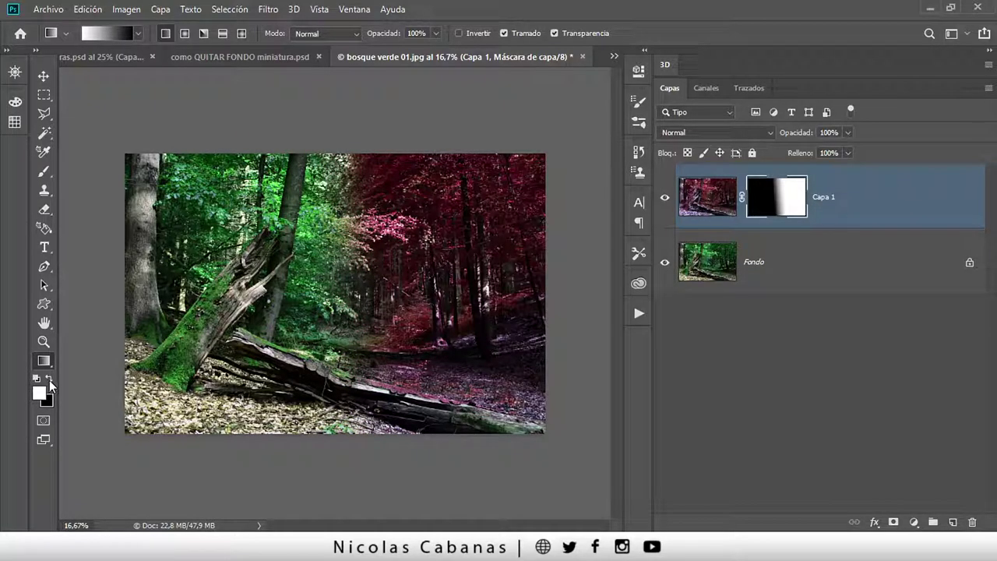
Swap the working colours and redraw the blend with pink on the left, green on the right
click(49, 380)
drag(526, 269, 322, 277)
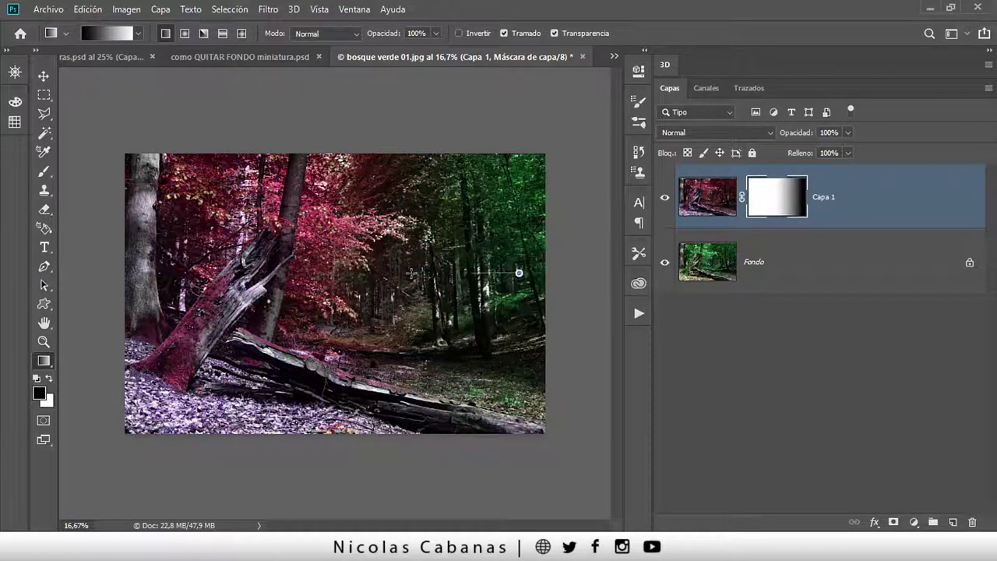
drag(520, 270, 321, 272)
drag(512, 278, 335, 278)
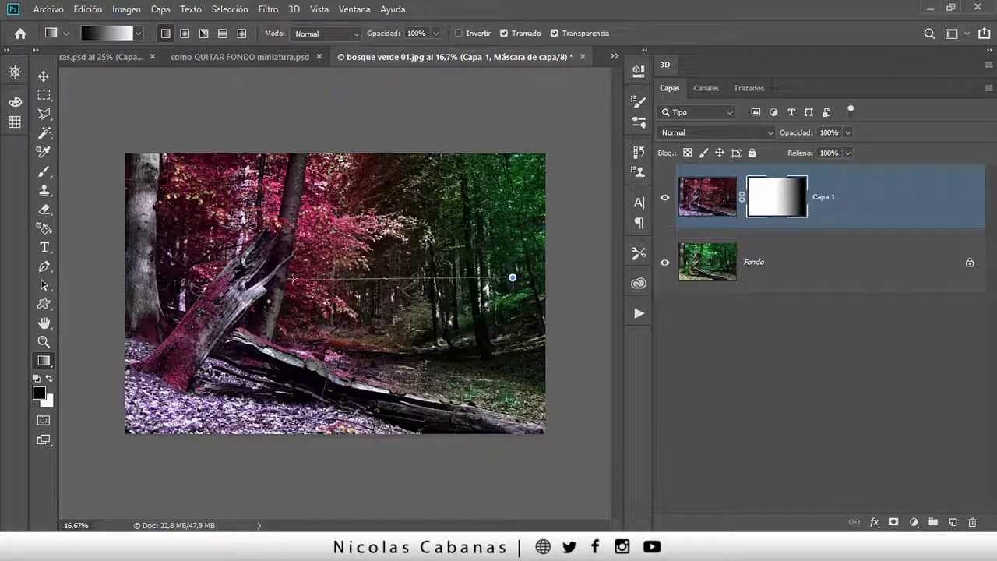
drag(528, 265, 415, 264)
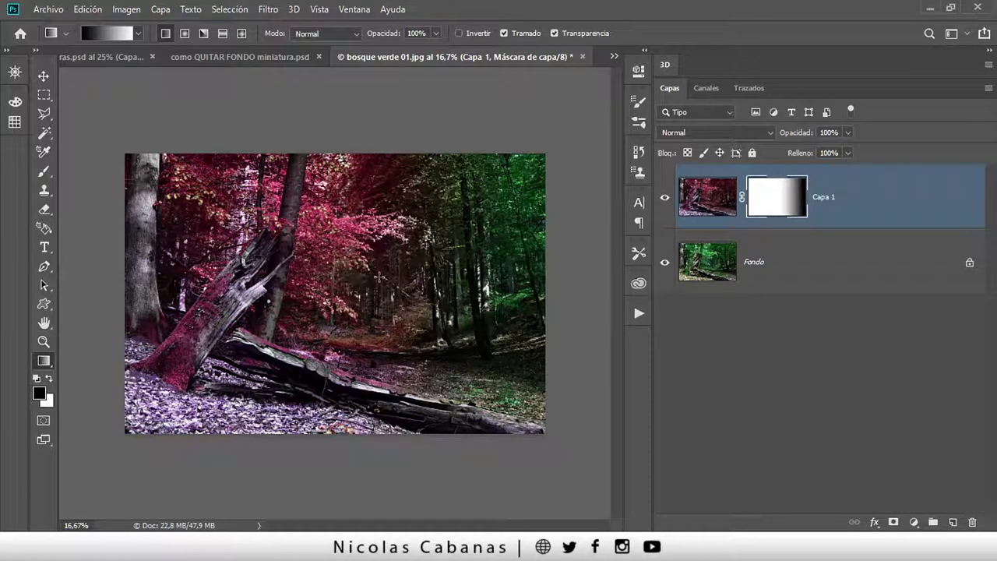
Try new and diagonal blends, ending with a side-to-side pink-left, green-right fade
drag(530, 279, 396, 144)
mouse_move(396, 144)
mouse_down()
mouse_move(419, 142)
mouse_move(348, 273)
mouse_up()
mouse_move(352, 272)
mouse_down()
mouse_move(403, 177)
mouse_move(374, 278)
mouse_up()
drag(382, 362, 383, 287)
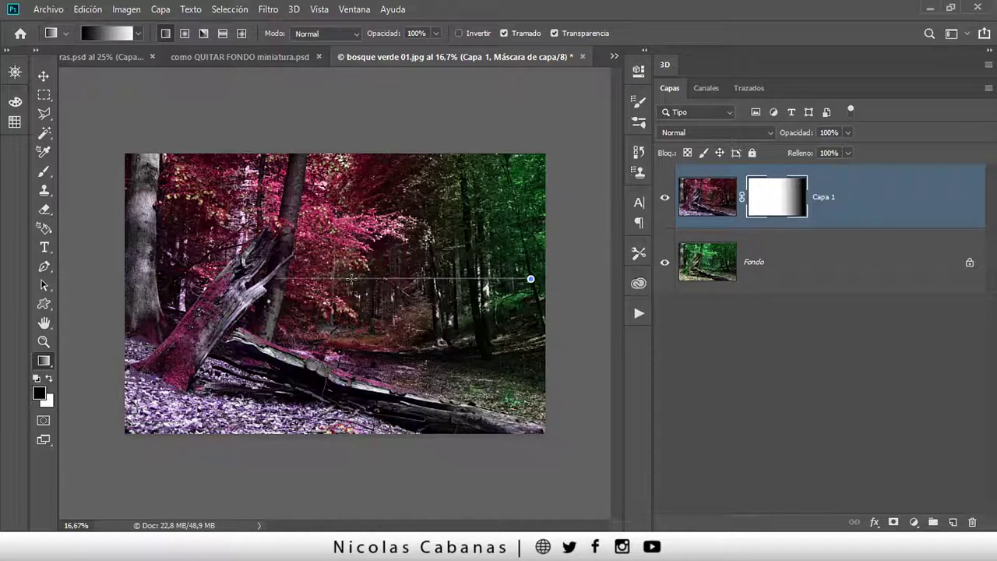
drag(383, 287, 251, 277)
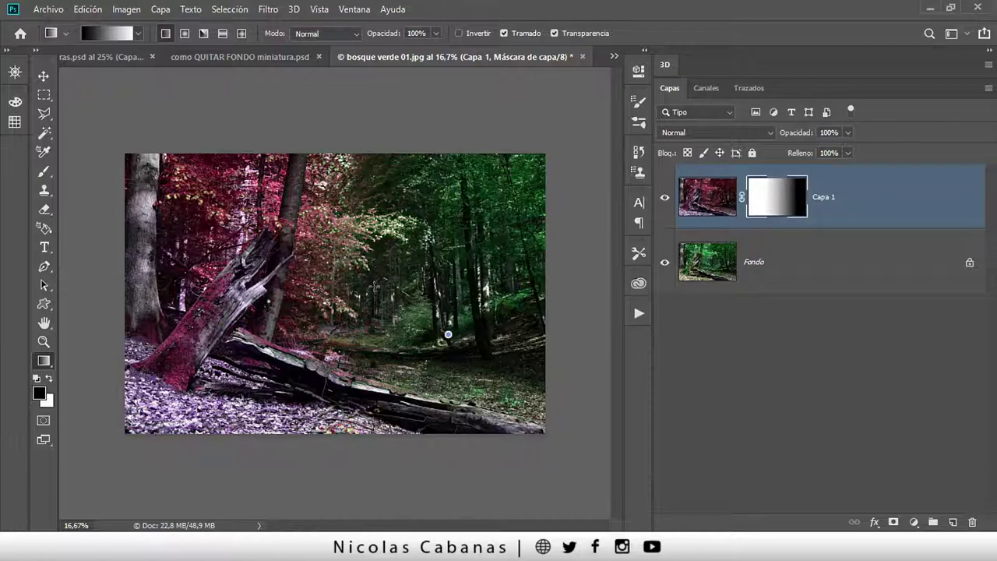
mouse_move(459, 246)
mouse_down()
mouse_move(348, 288)
mouse_move(231, 425)
mouse_up()
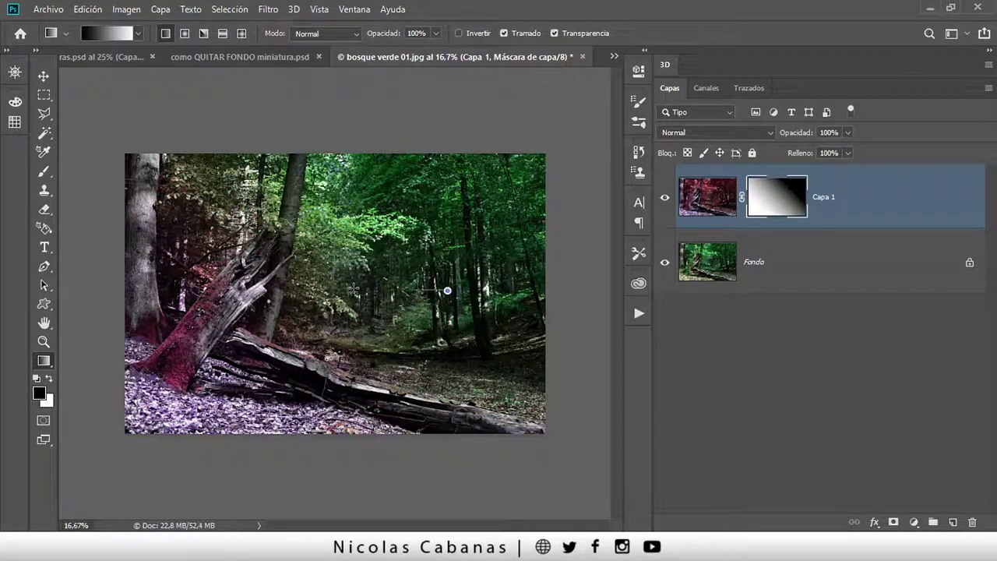
drag(444, 289, 269, 290)
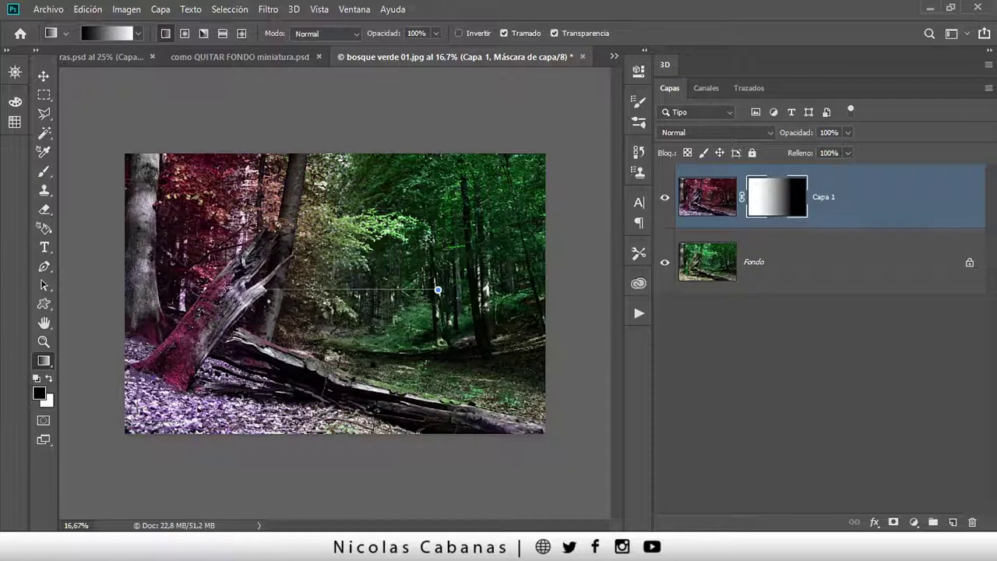
mouse_move(438, 290)
mouse_down()
mouse_move(234, 288)
mouse_move(442, 300)
mouse_up()
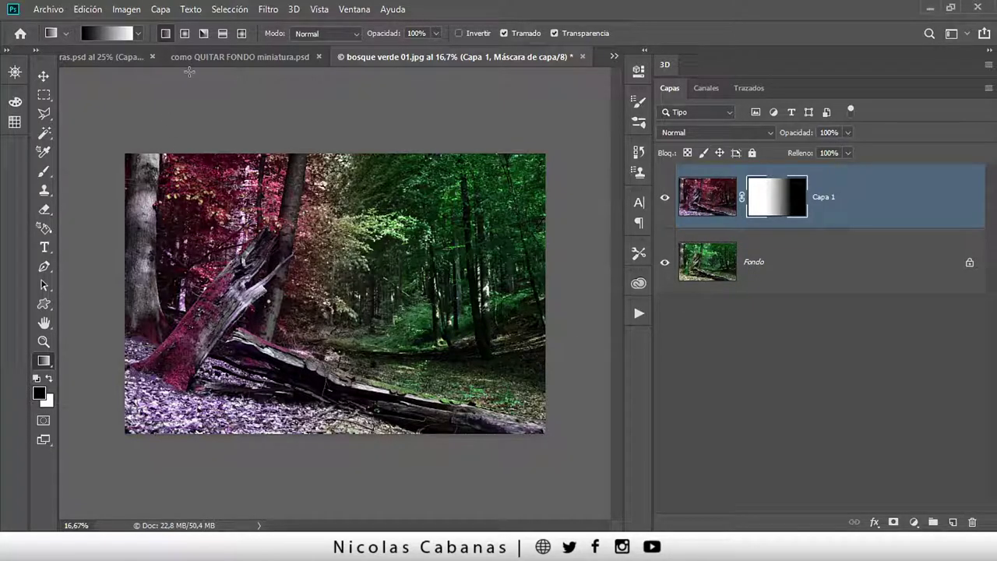
Draw radial gradients on the mask, leaving varying green areas amid the pink
click(185, 34)
drag(409, 263, 156, 350)
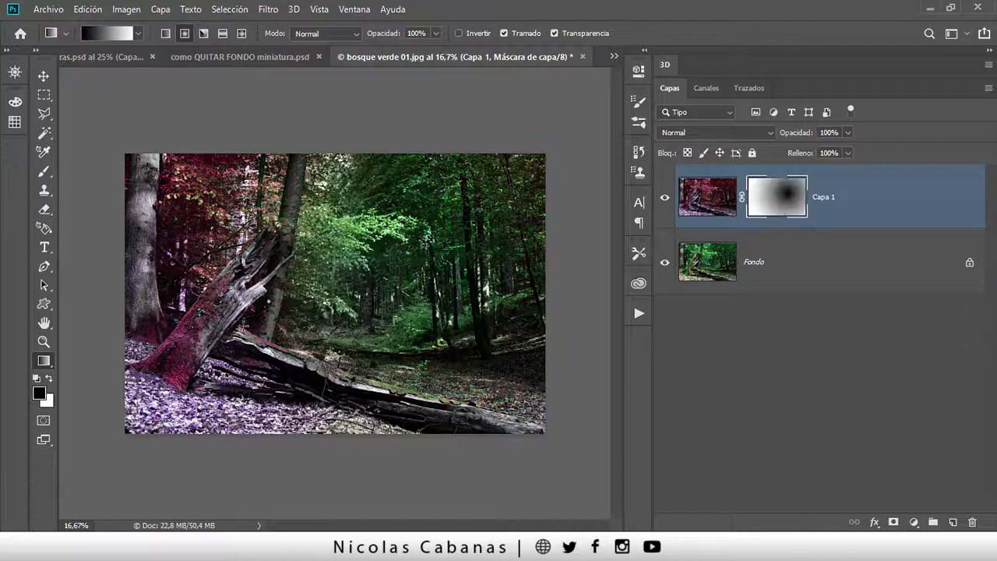
drag(296, 218, 335, 257)
drag(218, 234, 257, 280)
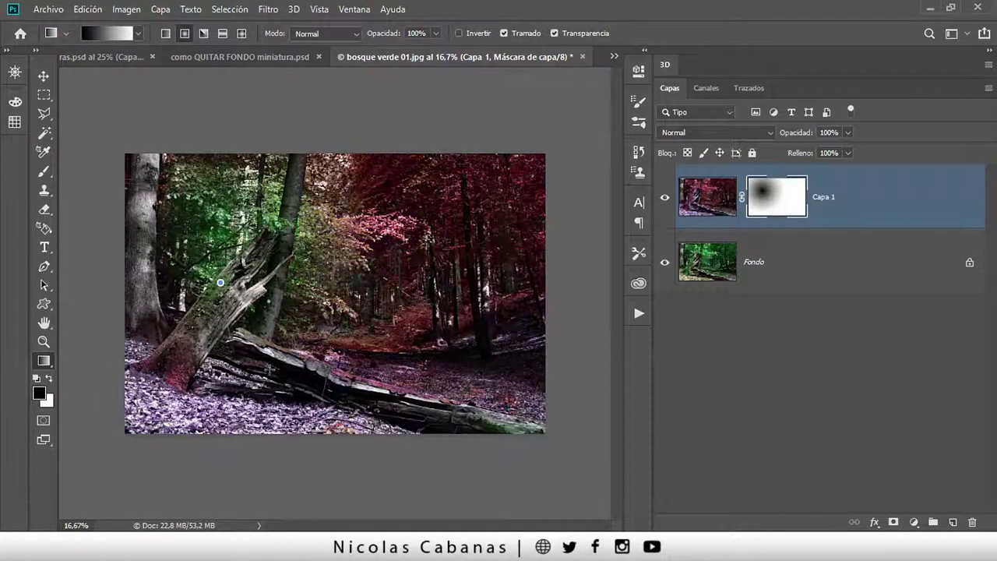
drag(210, 257, 250, 296)
drag(415, 330, 409, 366)
drag(322, 255, 545, 275)
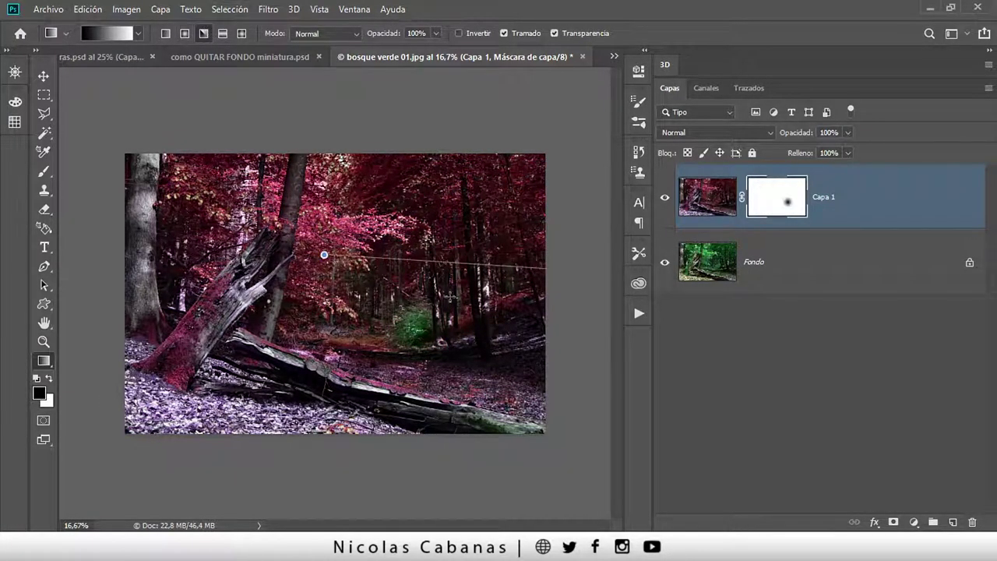
drag(369, 310, 436, 310)
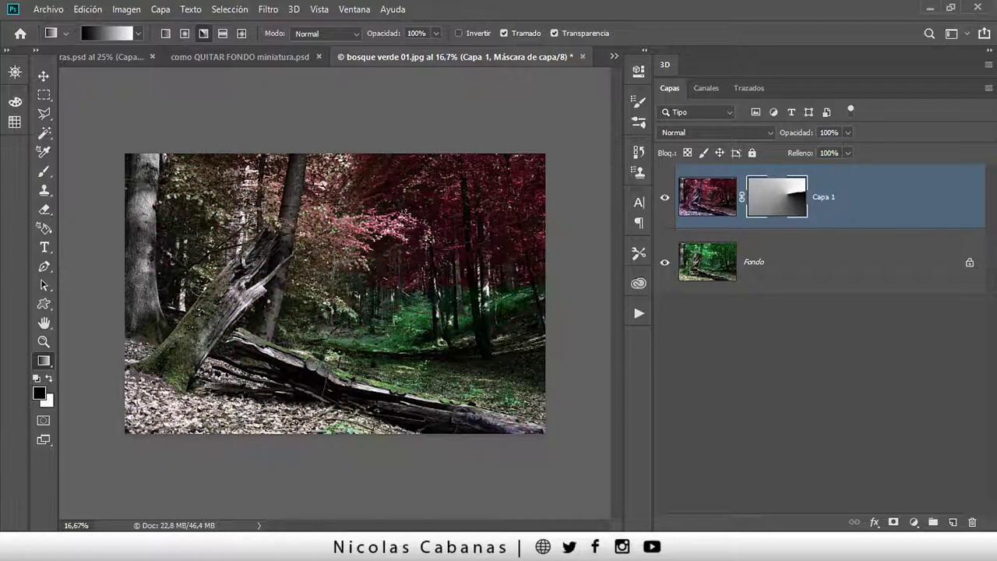
Draw angle gradients forming a green band across the middle, pink above and below
click(223, 34)
drag(321, 237, 311, 295)
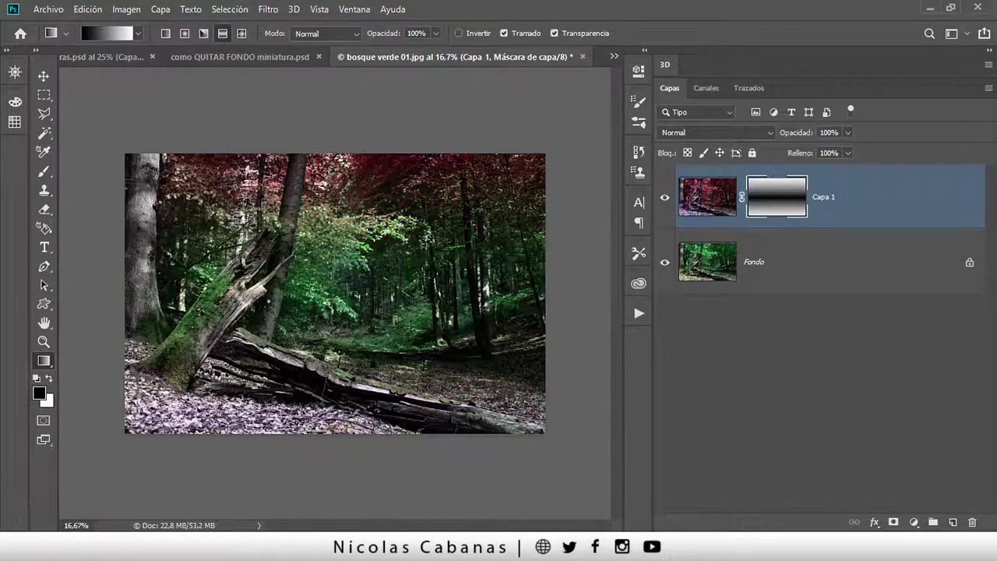
drag(312, 243, 312, 279)
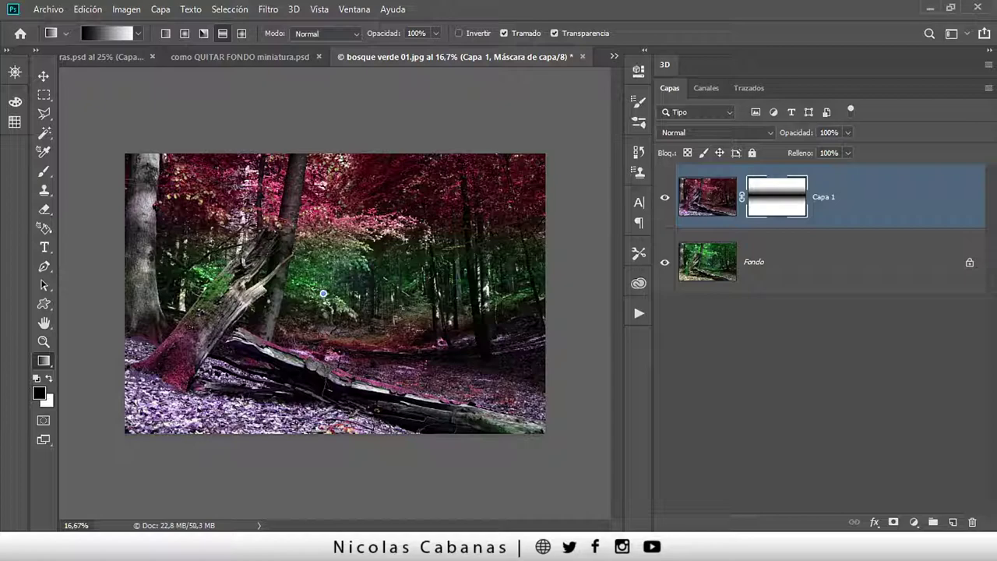
mouse_move(312, 214)
mouse_down()
mouse_move(323, 288)
mouse_move(294, 181)
mouse_up()
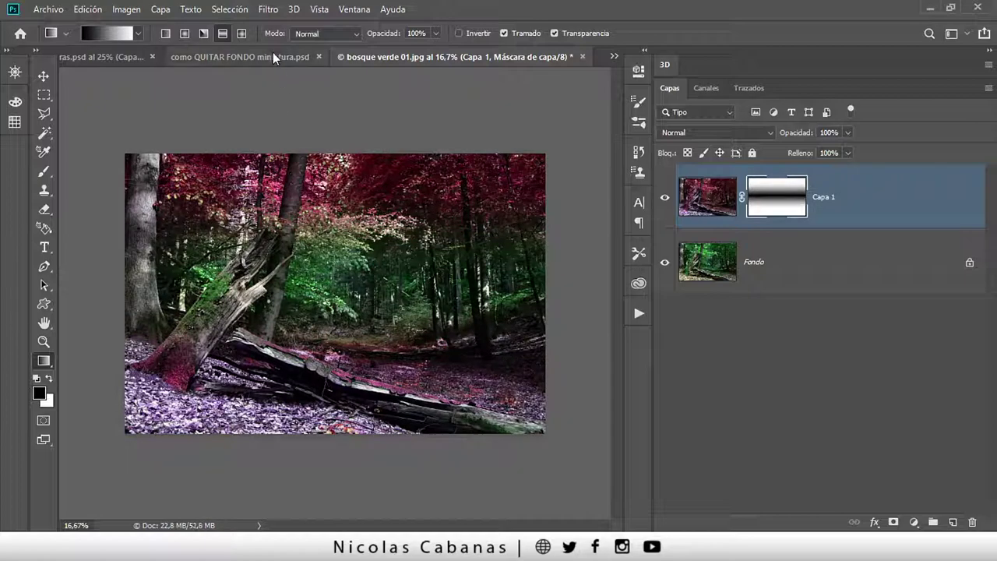
Draw diamond gradients to place and resize a green diamond in the photo centre
click(241, 33)
drag(332, 285, 503, 280)
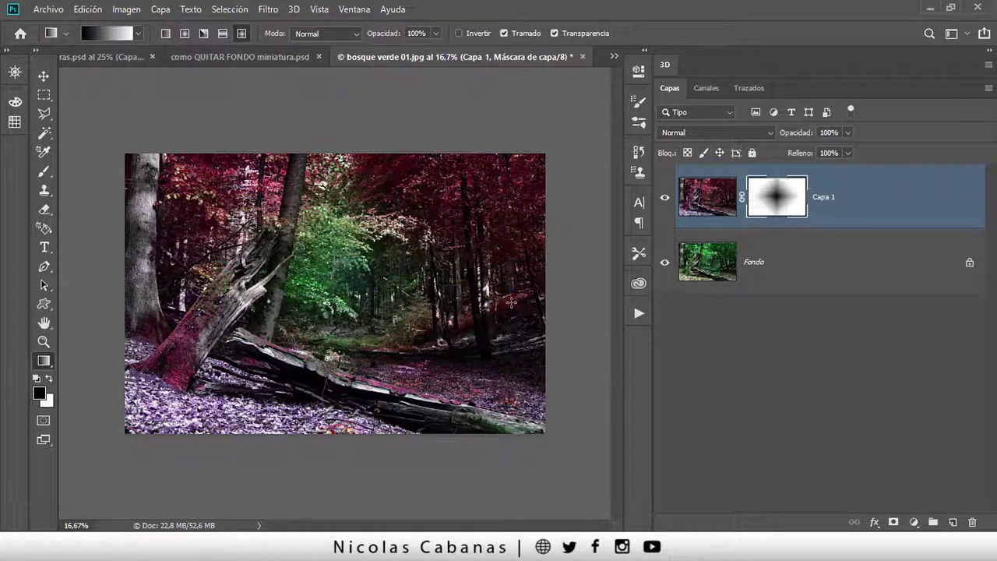
drag(361, 288, 503, 292)
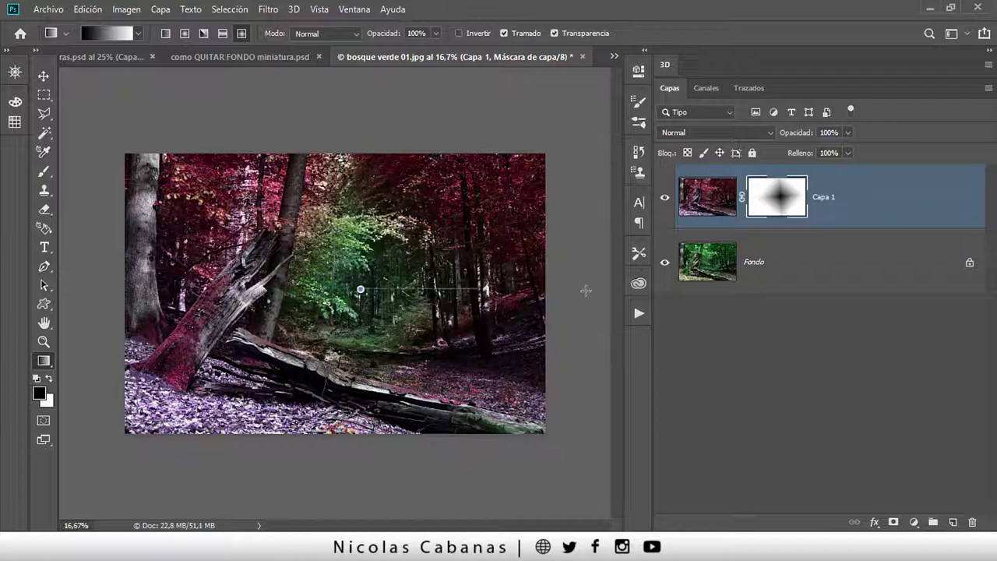
drag(358, 287, 584, 290)
drag(347, 307, 461, 302)
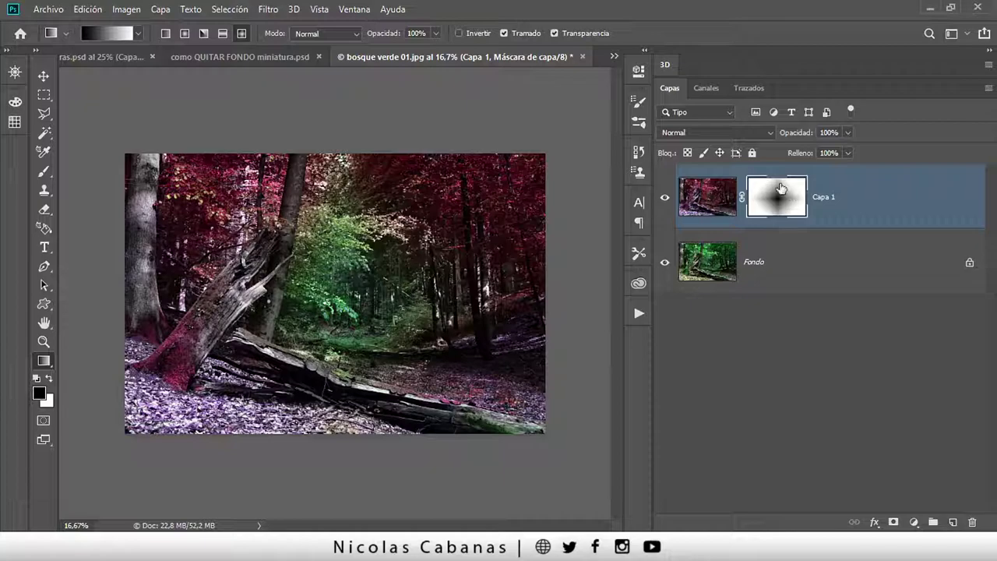
Draw horizontal linear gradients on the mask, moving the pink-to-green transition toward the centre
click(164, 33)
drag(399, 281, 148, 282)
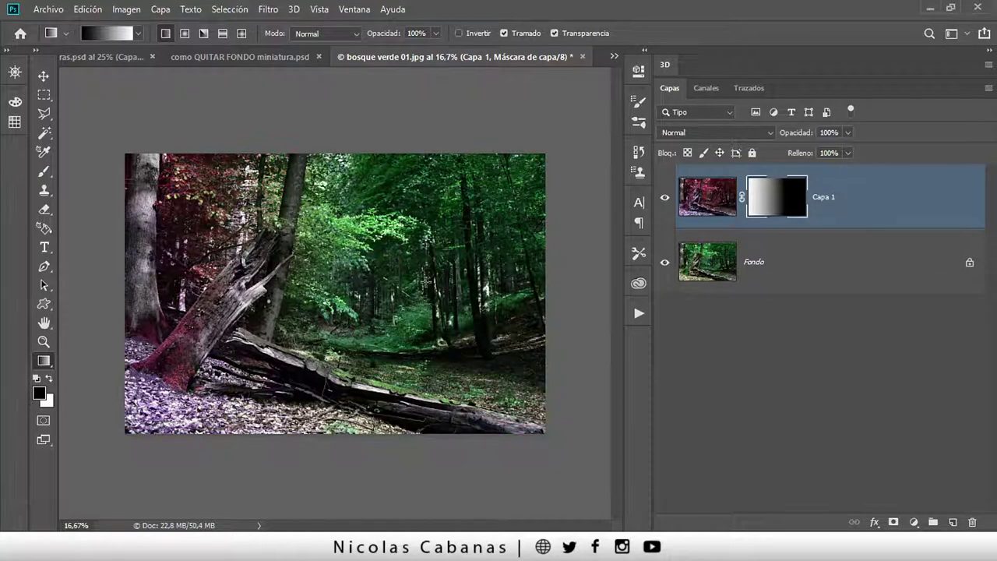
drag(417, 284, 324, 285)
drag(419, 280, 287, 281)
drag(452, 282, 5, 286)
Redraw the linear mask blend once more, softening the pink on the left
mouse_move(268, 286)
mouse_down()
mouse_move(418, 286)
mouse_move(308, 280)
mouse_up()
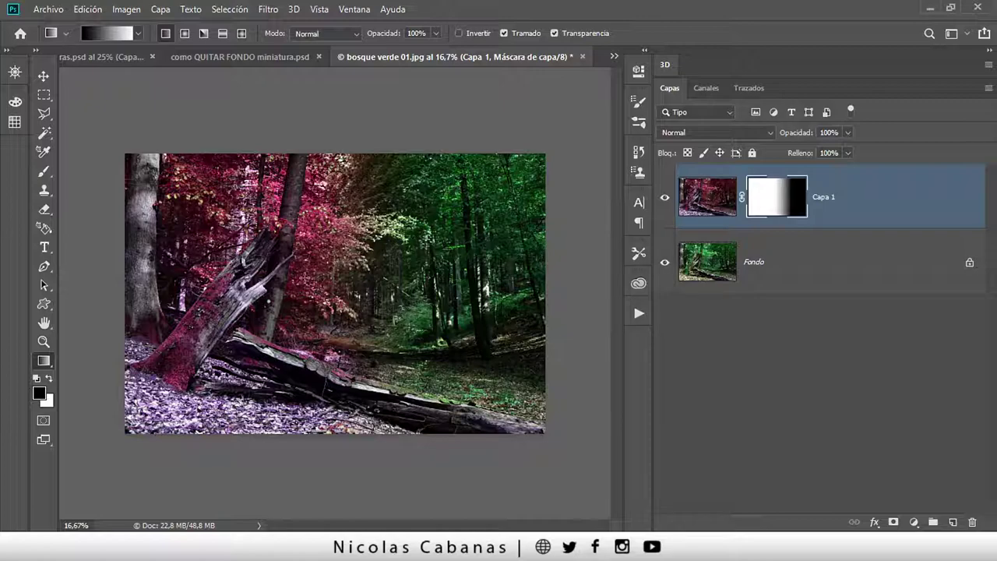